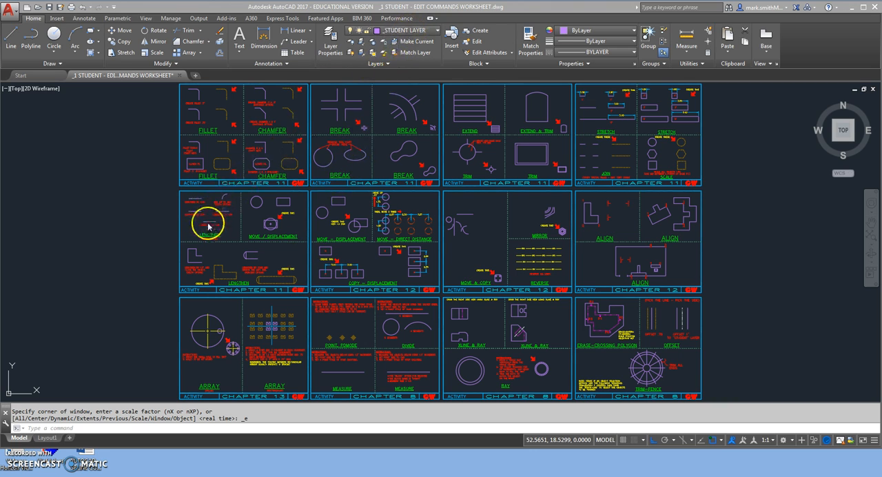
Step: Lengthen the line above the "LENGTHEN TO 2.00" label to a total length of 2.00, changing its right end
{"action": "scroll", "coordinate": [207, 227], "scroll_direction": "up", "scroll_amount": 5}
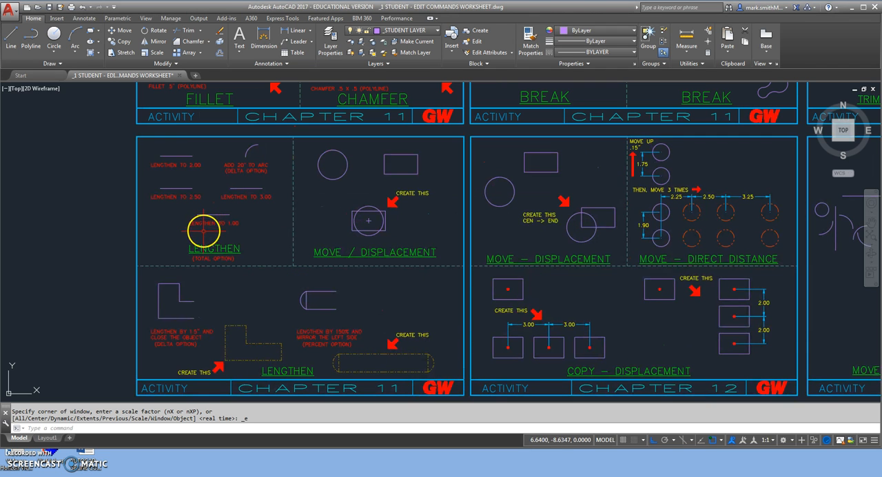
{"action": "middle_click_drag", "start_coordinate": [205, 229], "coordinate": [239, 256]}
{"action": "scroll", "coordinate": [239, 256], "scroll_direction": "up", "scroll_amount": 2}
{"action": "mouse_move", "coordinate": [296, 258]}
{"action": "middle_mouse_down"}
{"action": "mouse_move", "coordinate": [332, 264]}
{"action": "mouse_move", "coordinate": [379, 304]}
{"action": "middle_mouse_up"}
{"action": "scroll", "coordinate": [332, 264], "scroll_direction": "up", "scroll_amount": 2}
{"action": "scroll", "coordinate": [390, 299], "scroll_direction": "down", "scroll_amount": 2}
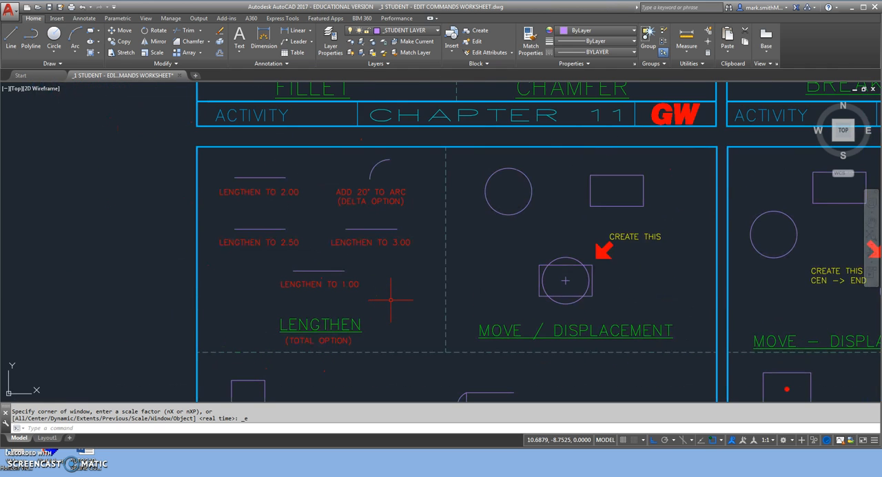
{"action": "key", "text": "BackSpace"}
{"action": "type", "text": "gthen"}
{"action": "key", "text": "Return"}
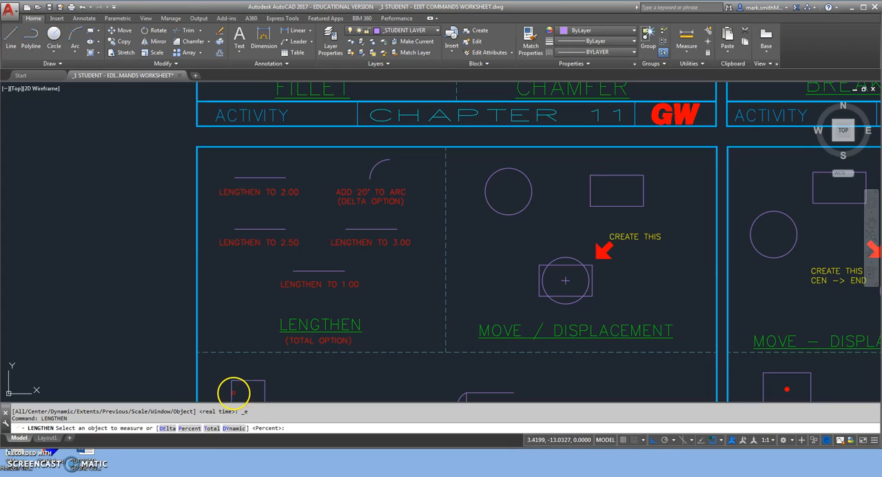
{"action": "left_click", "coordinate": [211, 427]}
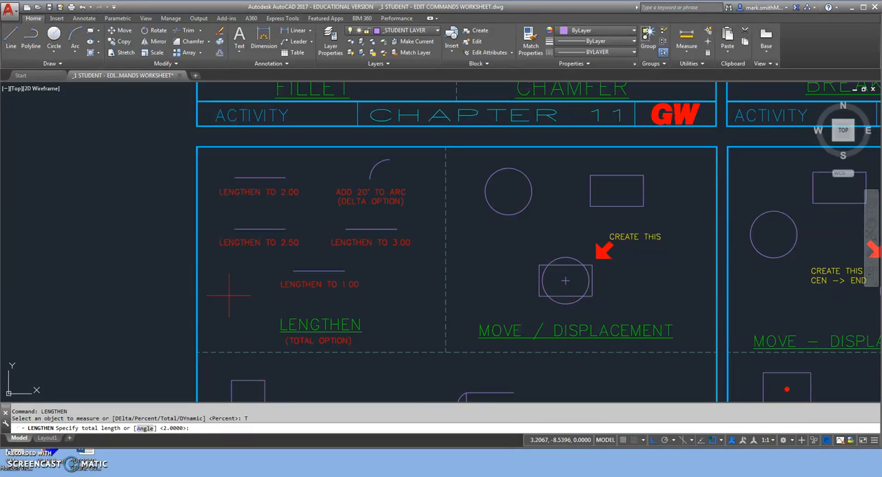
{"action": "key", "text": "Return"}
{"action": "left_click", "coordinate": [230, 192]}
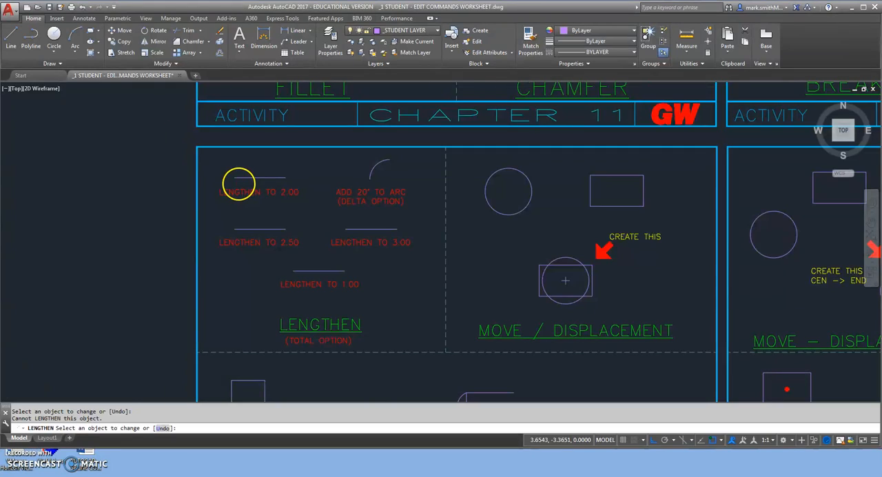
{"action": "scroll", "coordinate": [239, 184], "scroll_direction": "up", "scroll_amount": 3}
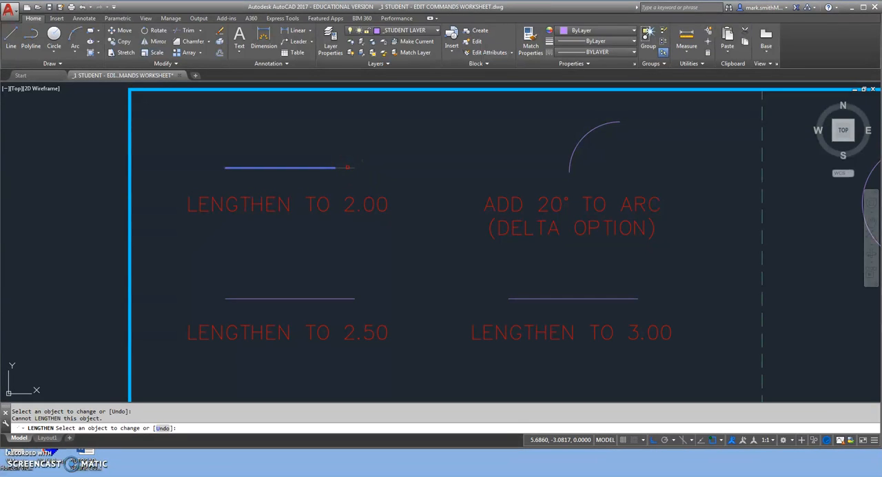
{"action": "left_click", "coordinate": [349, 168]}
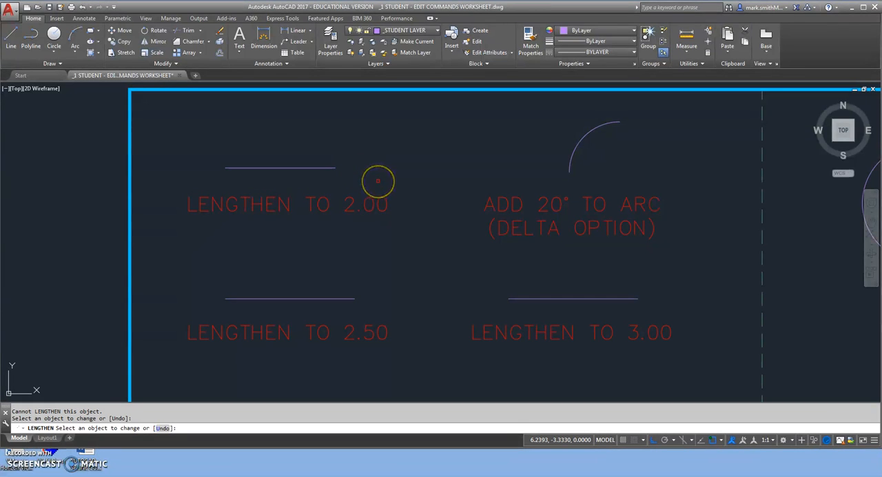
{"action": "key", "text": "Return"}
{"action": "key", "text": "Return"}
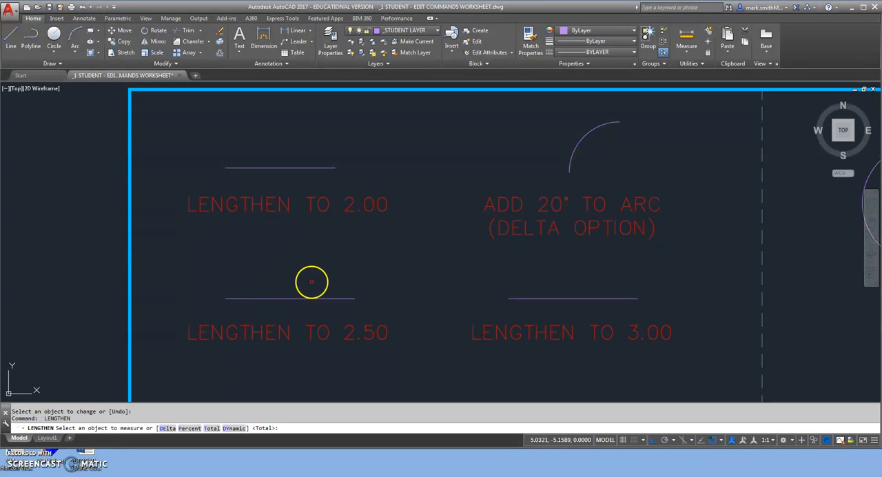
Step: Lengthen the line above the "LENGTHEN TO 2.50" label to a total length of 2.5 from its left end
{"action": "mouse_move", "coordinate": [344, 290]}
{"action": "middle_mouse_down"}
{"action": "mouse_move", "coordinate": [372, 85]}
{"action": "mouse_move", "coordinate": [374, 254]}
{"action": "middle_mouse_up"}
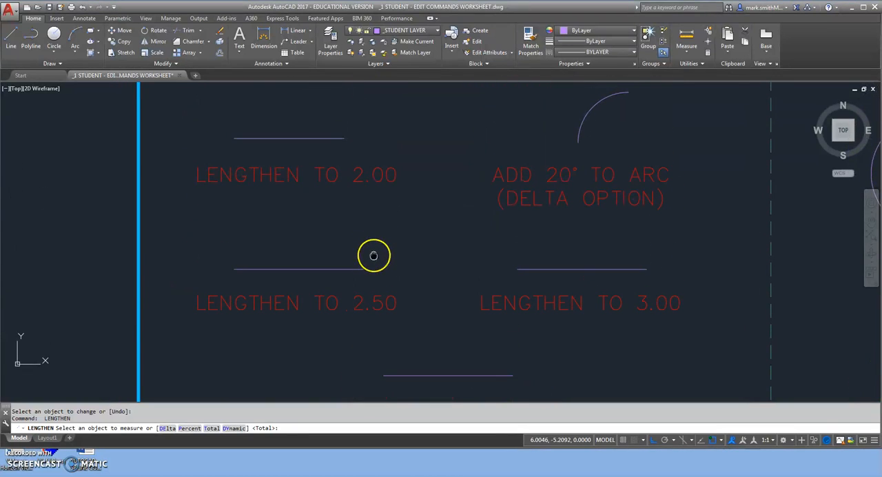
{"action": "left_click", "coordinate": [209, 428]}
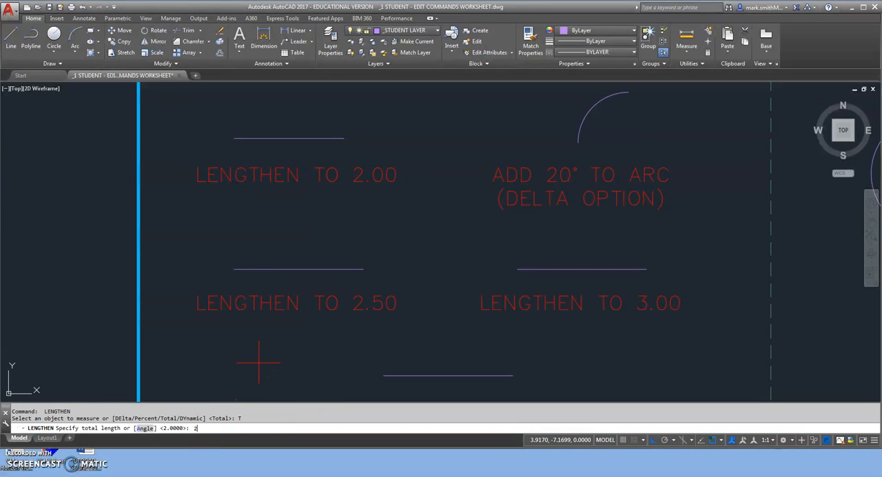
{"action": "type", "text": "2.5"}
{"action": "key", "text": "Return"}
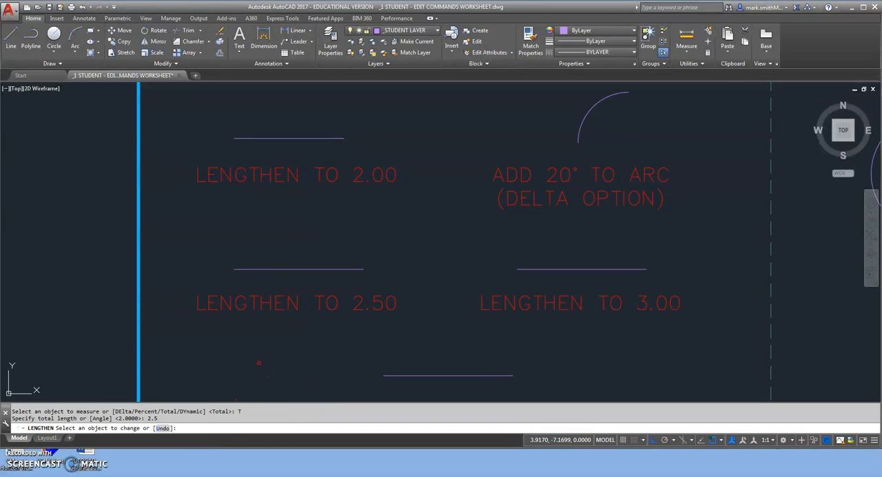
{"action": "left_click", "coordinate": [315, 268]}
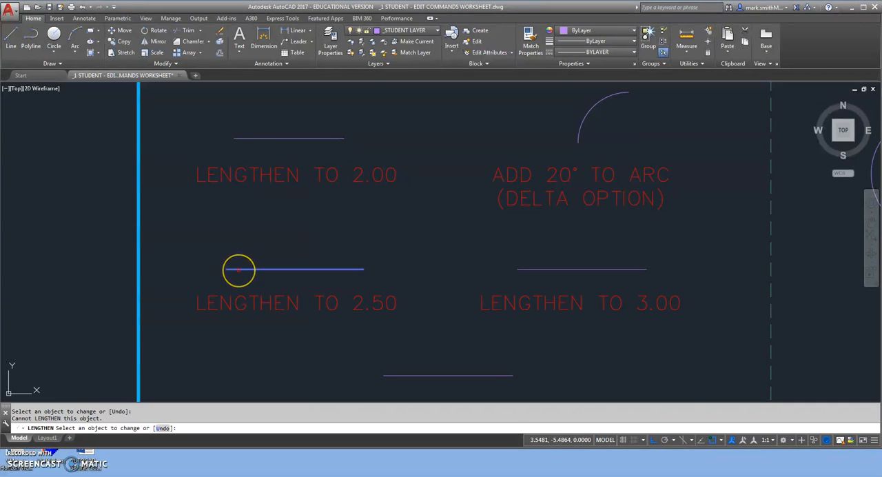
{"action": "left_click", "coordinate": [236, 276]}
{"action": "left_click", "coordinate": [269, 250]}
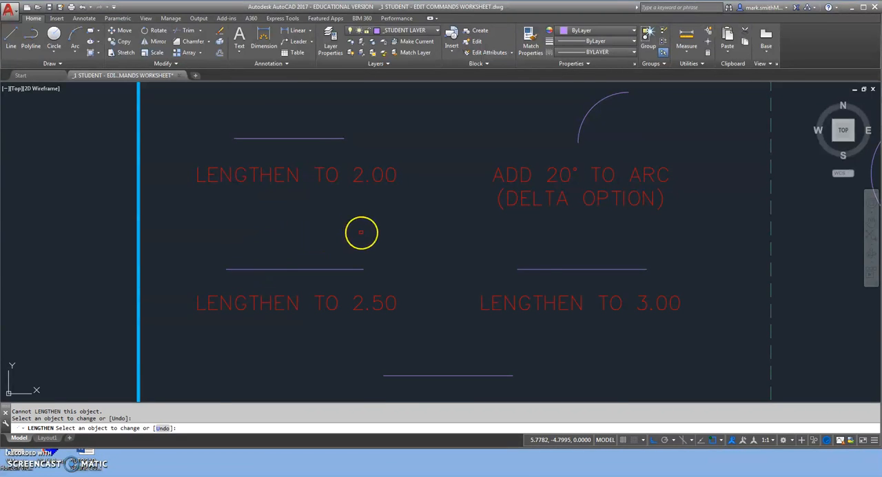
{"action": "scroll", "coordinate": [348, 238], "scroll_direction": "down", "scroll_amount": 2}
{"action": "left_click", "coordinate": [445, 271]}
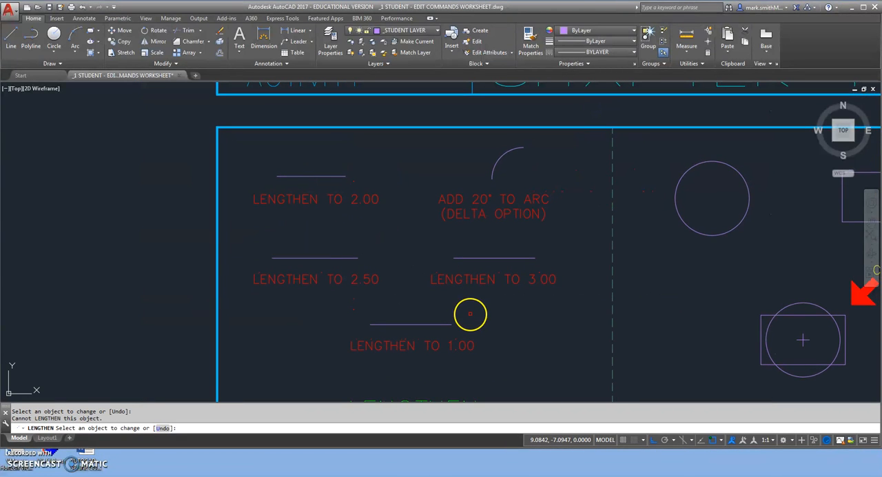
{"action": "key", "text": "Return"}
{"action": "key", "text": "Return"}
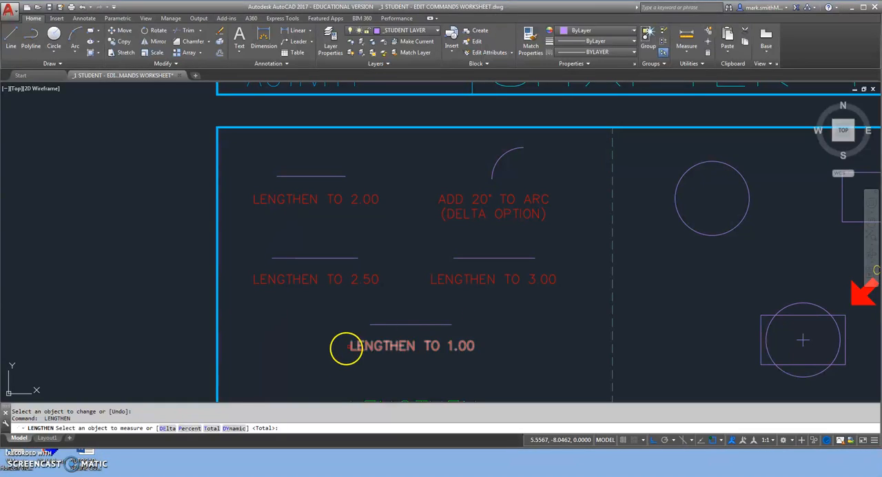
Step: Use Lengthen to shorten the line above the "LENGTHEN TO 1.00" label to a total length of 1.00 from its right end
{"action": "left_click", "coordinate": [212, 428]}
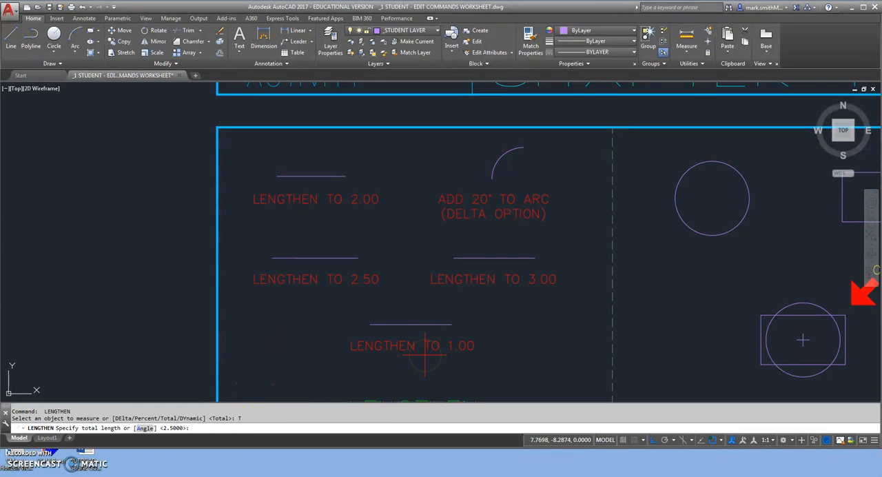
{"action": "key", "text": "Return"}
{"action": "left_click", "coordinate": [384, 331]}
{"action": "scroll", "coordinate": [382, 333], "scroll_direction": "up", "scroll_amount": 4}
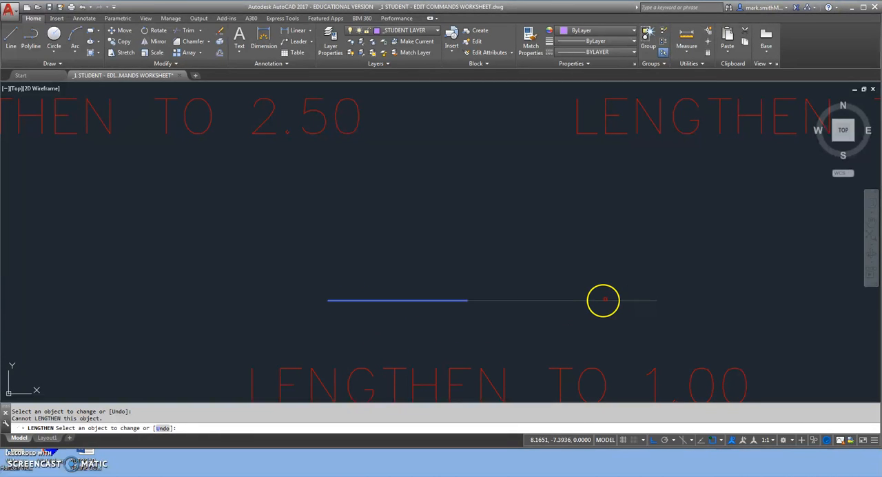
{"action": "scroll", "coordinate": [606, 299], "scroll_direction": "down", "scroll_amount": 5}
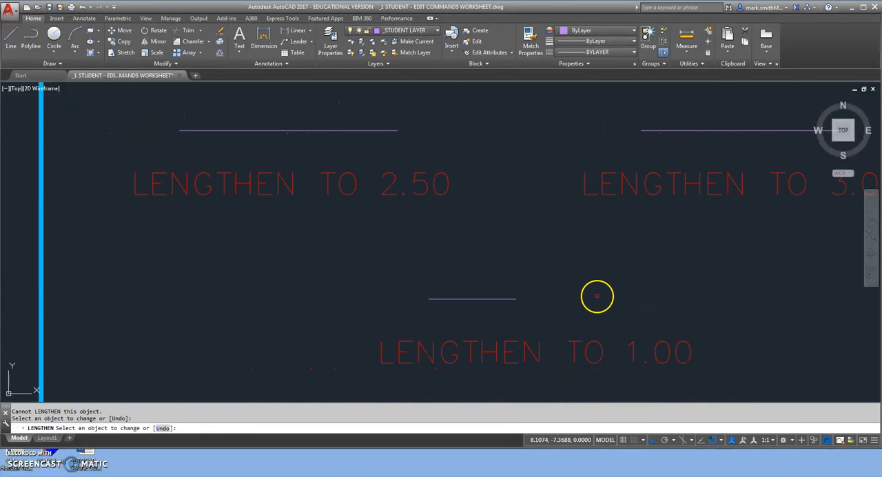
{"action": "mouse_move", "coordinate": [648, 271]}
{"action": "middle_mouse_down"}
{"action": "mouse_move", "coordinate": [690, 272]}
{"action": "mouse_move", "coordinate": [577, 330]}
{"action": "middle_mouse_up"}
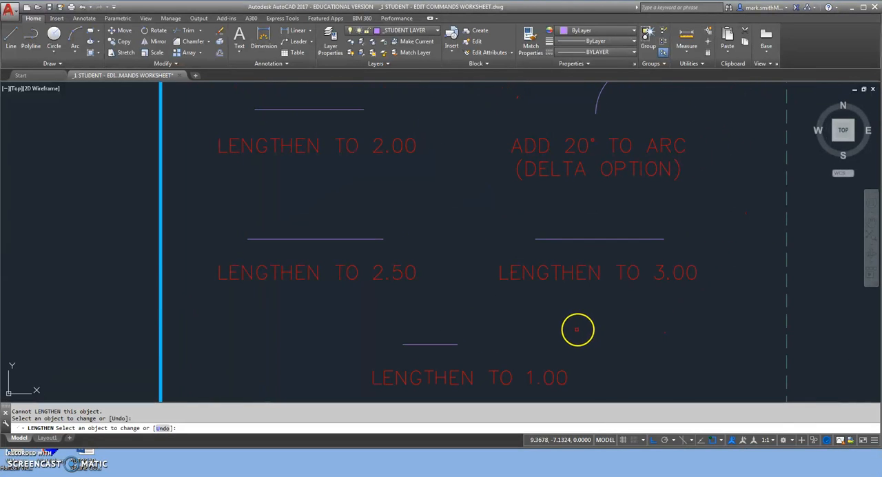
{"action": "key", "text": "Return"}
{"action": "key", "text": "Return"}
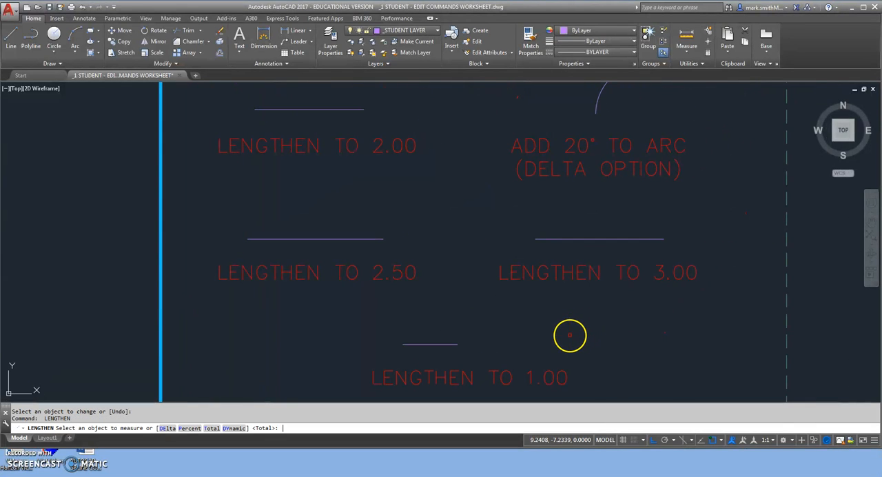
Step: Lengthen the line above the "LENGTHEN TO 3.00" label to a total length of 3 from its right end
{"action": "left_click", "coordinate": [211, 427]}
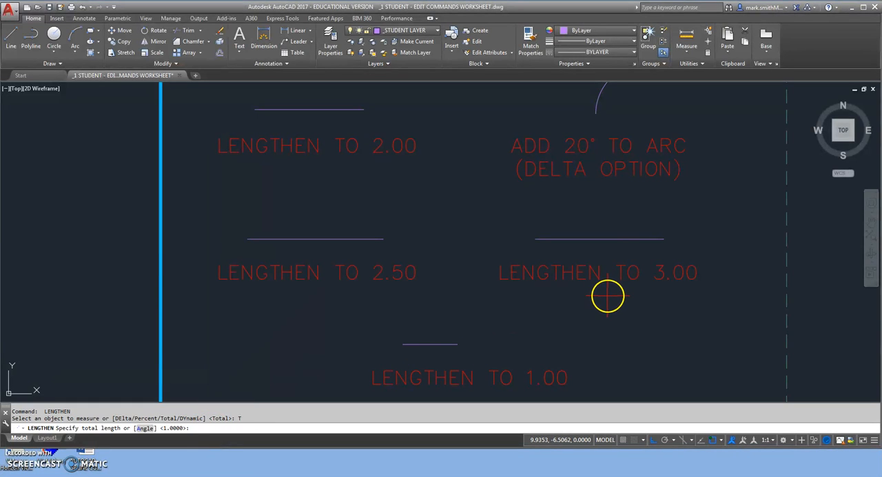
{"action": "type", "text": "3"}
{"action": "key", "text": "Return"}
{"action": "left_click", "coordinate": [619, 277]}
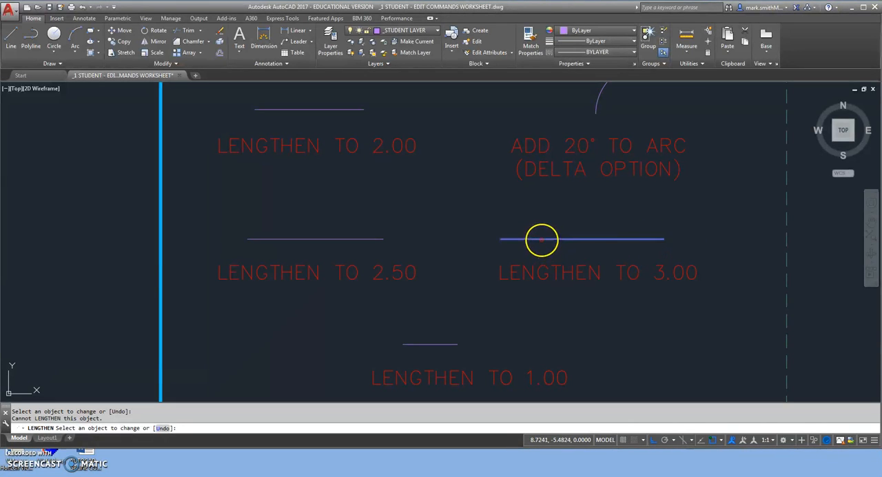
{"action": "left_click", "coordinate": [654, 240]}
{"action": "middle_click_drag", "start_coordinate": [652, 221], "coordinate": [593, 314]}
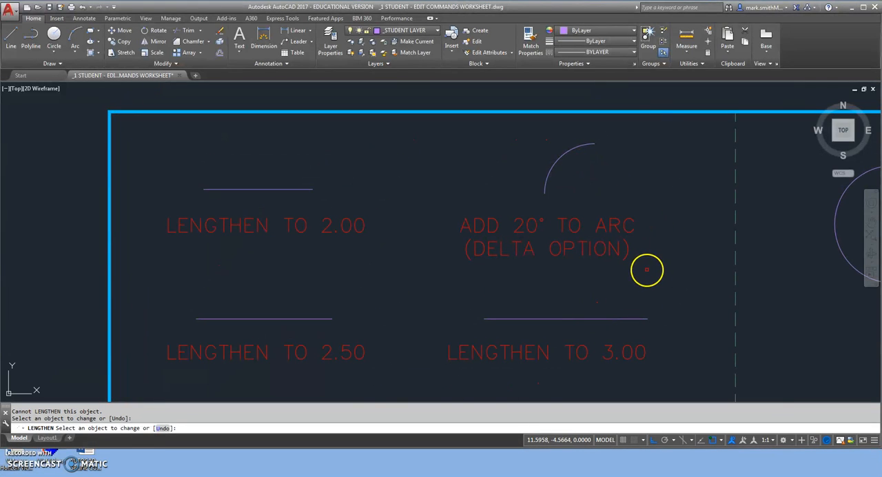
{"action": "key", "text": "Return"}
{"action": "key", "text": "Return"}
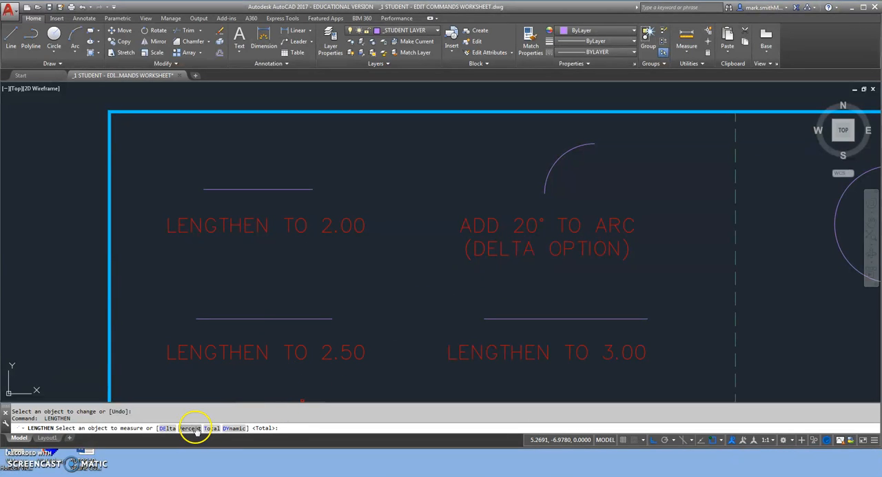
Step: Lengthen the arc at its upper end by a delta angle of 20°
{"action": "left_click", "coordinate": [167, 428]}
{"action": "left_click", "coordinate": [138, 428]}
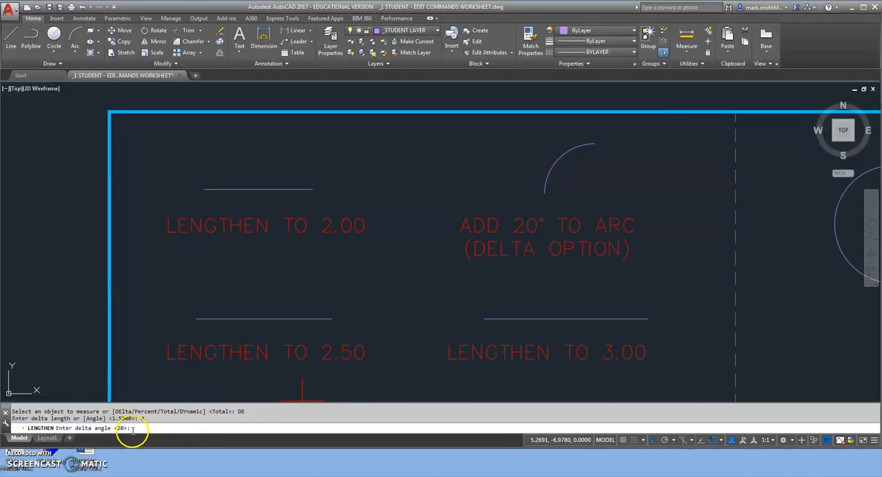
{"action": "key", "text": "Return"}
{"action": "left_click", "coordinate": [564, 213]}
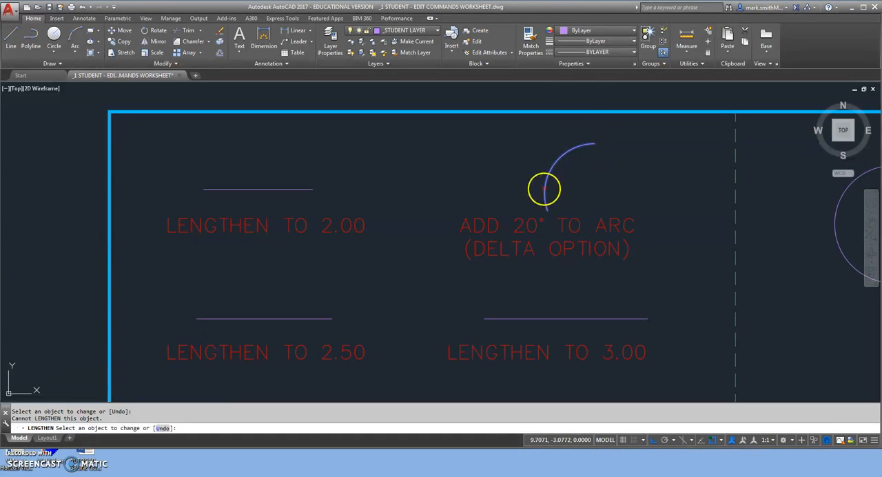
{"action": "left_click", "coordinate": [591, 144]}
{"action": "scroll", "coordinate": [623, 172], "scroll_direction": "down", "scroll_amount": 2}
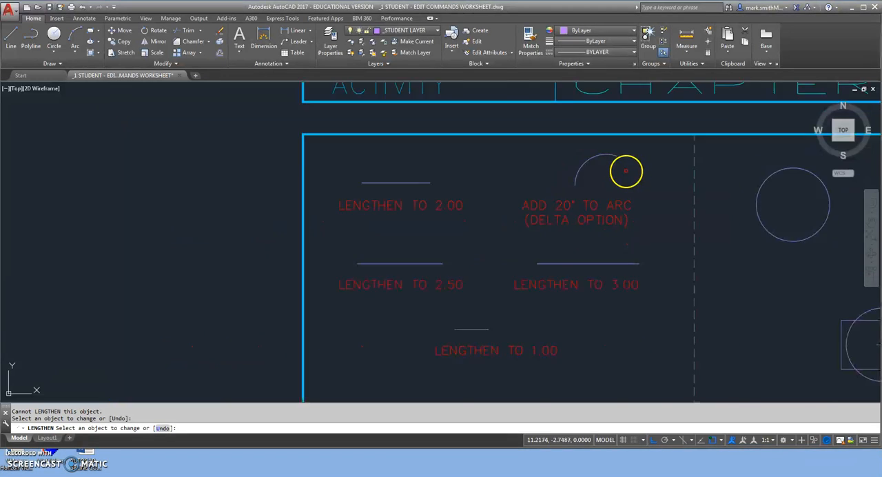
{"action": "scroll", "coordinate": [626, 171], "scroll_direction": "down", "scroll_amount": 3}
{"action": "key", "text": "Return"}
Step: Lengthen both open horizontal lines of the L-shaped outline by a delta of 1.5 at their right ends
{"action": "mouse_move", "coordinate": [627, 288]}
{"action": "middle_mouse_down"}
{"action": "mouse_move", "coordinate": [447, 212]}
{"action": "mouse_move", "coordinate": [421, 236]}
{"action": "mouse_move", "coordinate": [397, 209]}
{"action": "middle_mouse_up"}
{"action": "scroll", "coordinate": [441, 222], "scroll_direction": "up", "scroll_amount": 2}
{"action": "scroll", "coordinate": [351, 227], "scroll_direction": "up", "scroll_amount": 1}
{"action": "mouse_move", "coordinate": [347, 229]}
{"action": "middle_mouse_down"}
{"action": "mouse_move", "coordinate": [362, 199]}
{"action": "mouse_move", "coordinate": [376, 199]}
{"action": "middle_mouse_up"}
{"action": "scroll", "coordinate": [374, 201], "scroll_direction": "up", "scroll_amount": 1}
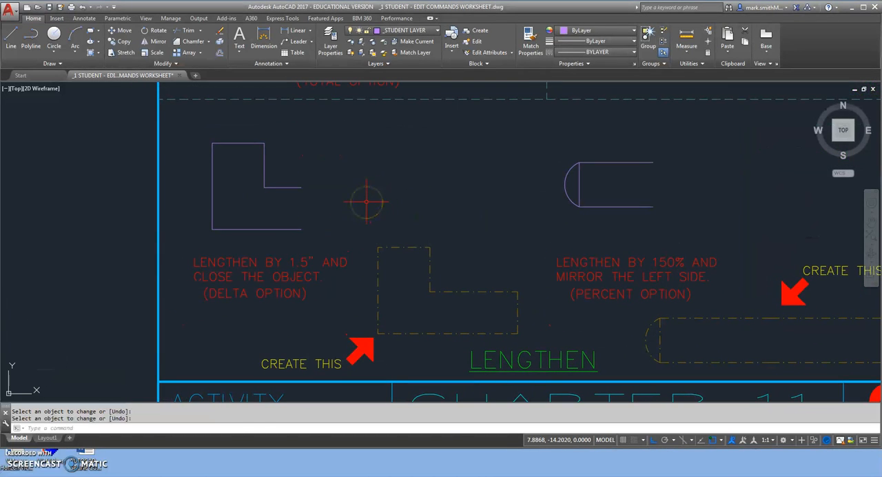
{"action": "key", "text": "Return"}
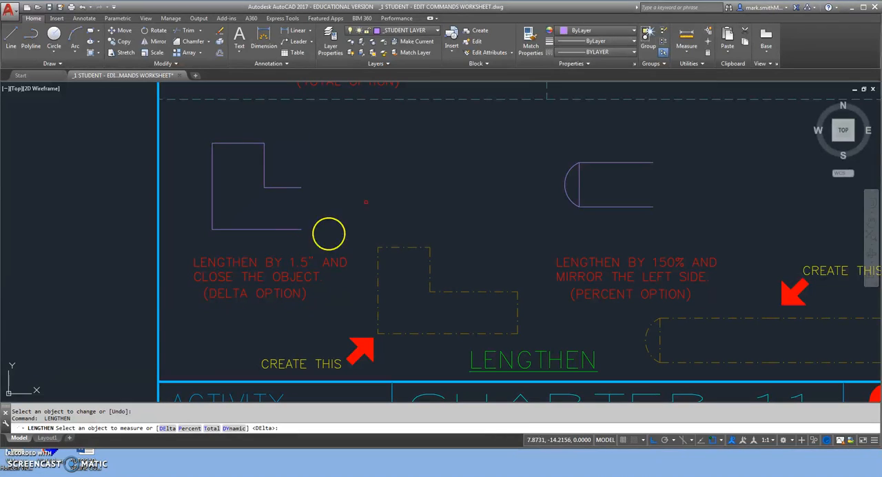
{"action": "left_click", "coordinate": [168, 428]}
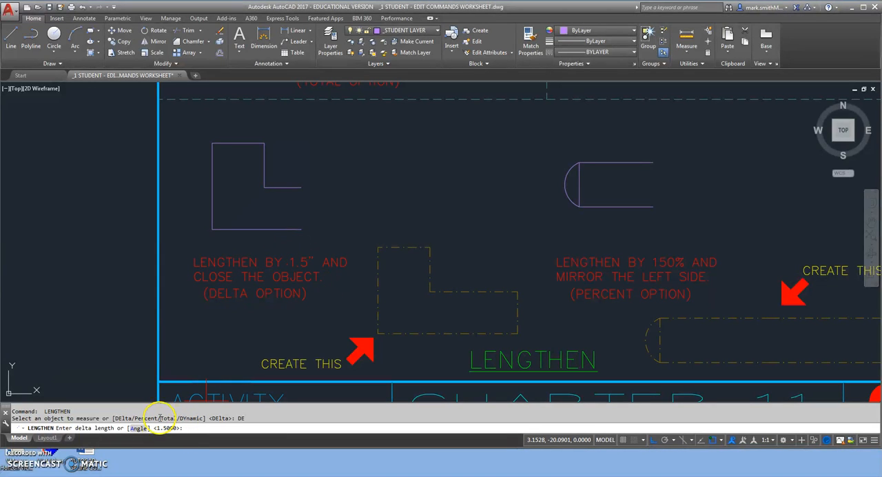
{"action": "key", "text": "Return"}
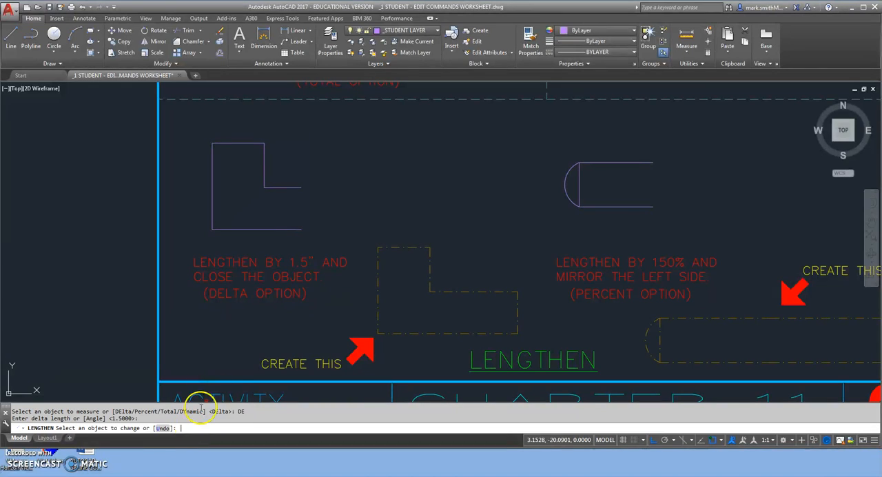
{"action": "left_click", "coordinate": [302, 277]}
{"action": "left_click", "coordinate": [297, 229]}
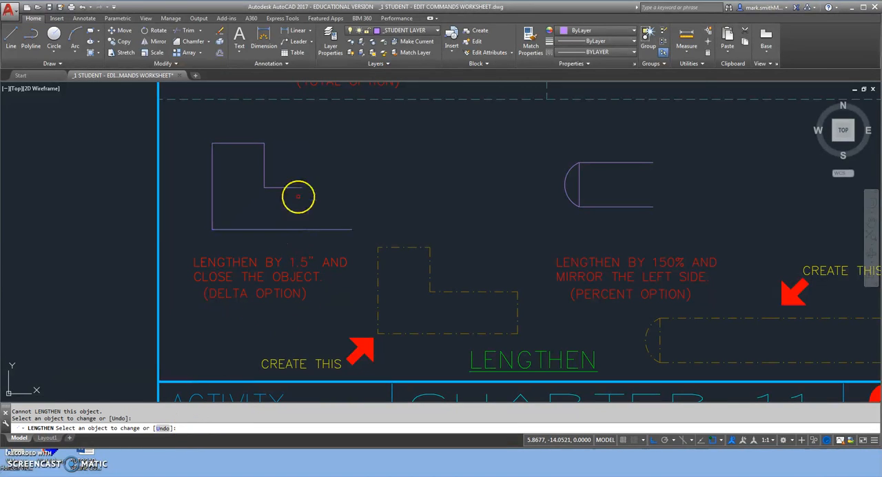
{"action": "left_click", "coordinate": [296, 187]}
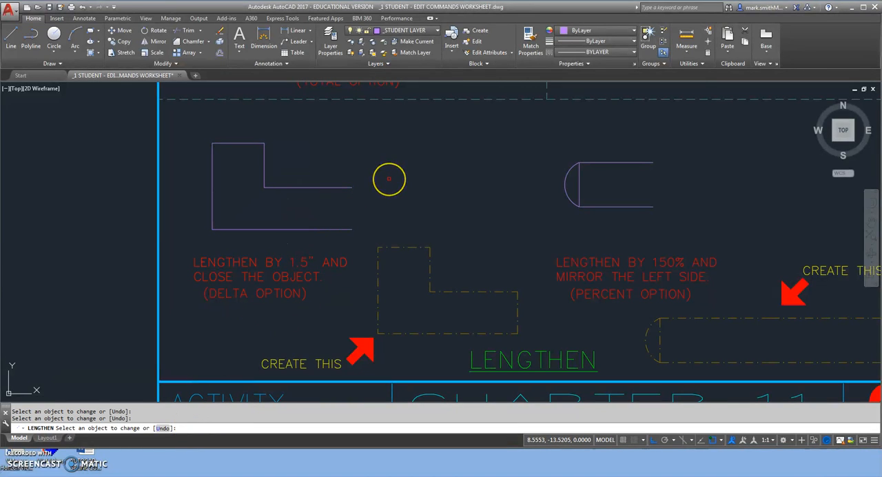
{"action": "right_click", "coordinate": [389, 178]}
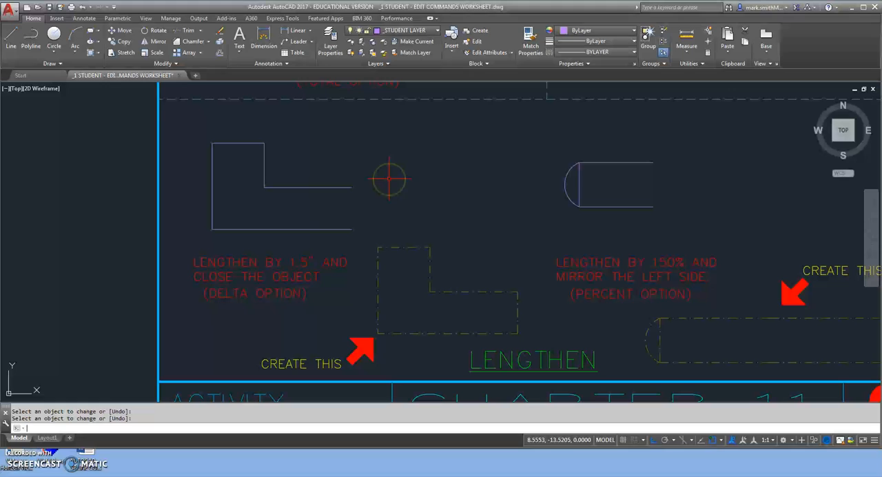
Step: Start a line and turn on the Endpoint object snap in the drafting settings
{"action": "left_click", "coordinate": [12, 38]}
{"action": "left_click", "coordinate": [720, 440]}
{"action": "left_click", "coordinate": [722, 420]}
{"action": "left_click", "coordinate": [326, 129]}
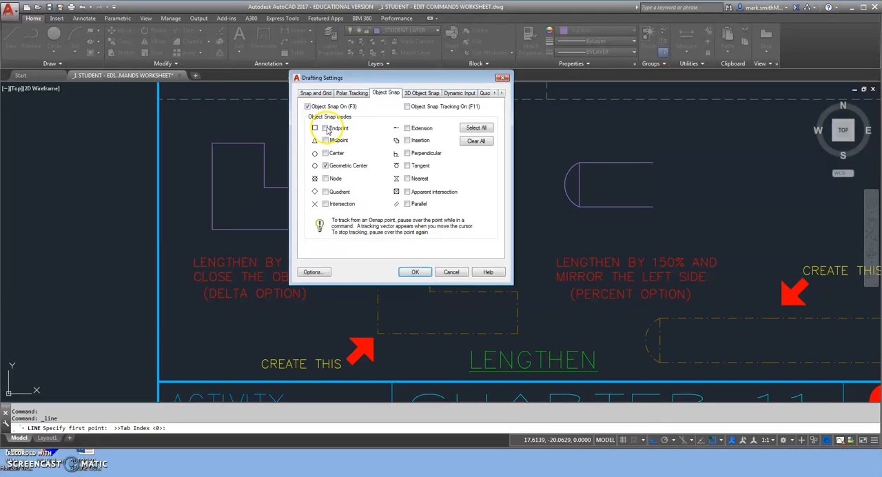
{"action": "left_click", "coordinate": [415, 271]}
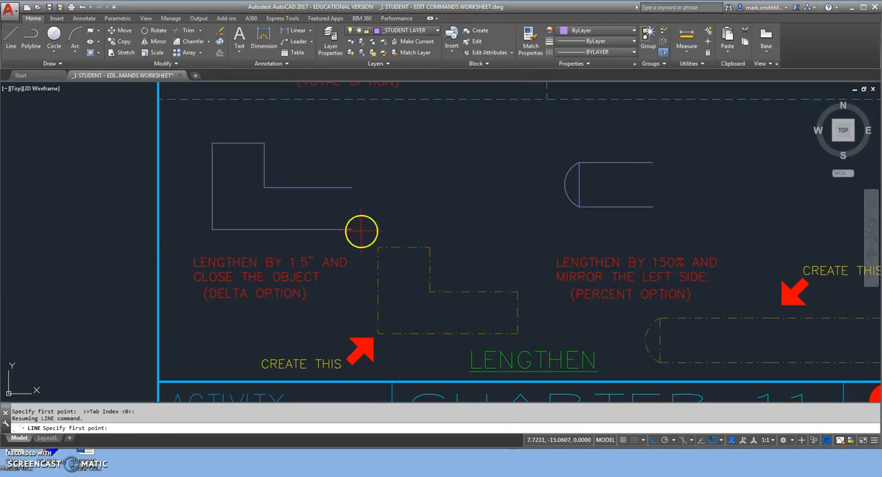
Step: Turn Ortho off and close the L-shaped outline with a line joining the right endpoints of its two open horizontal lines
{"action": "left_click", "coordinate": [430, 289]}
{"action": "left_click", "coordinate": [655, 440]}
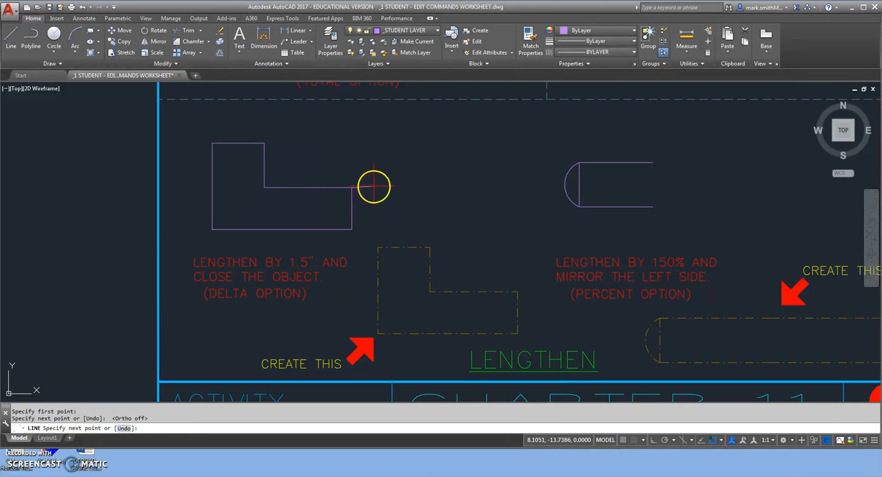
{"action": "key", "text": "Return"}
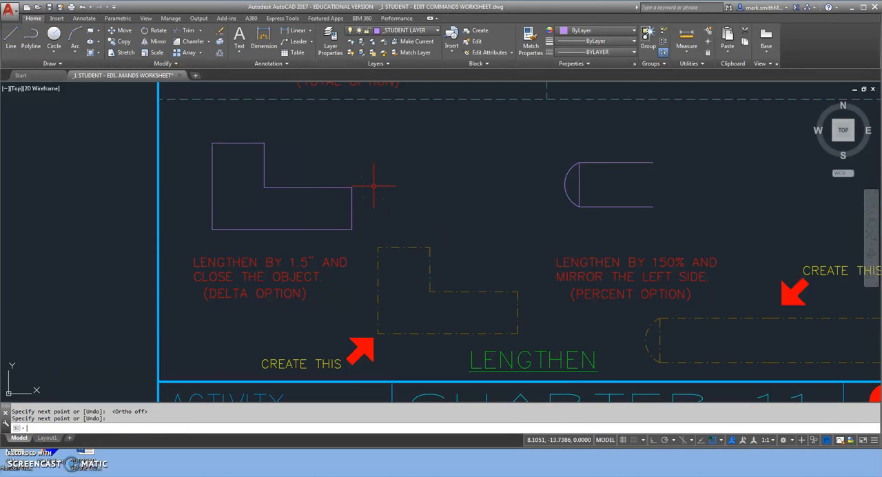
Step: Lengthen both horizontal lines of the round-ended shape to 150 percent at their right ends
{"action": "middle_click_drag", "start_coordinate": [336, 204], "coordinate": [272, 205]}
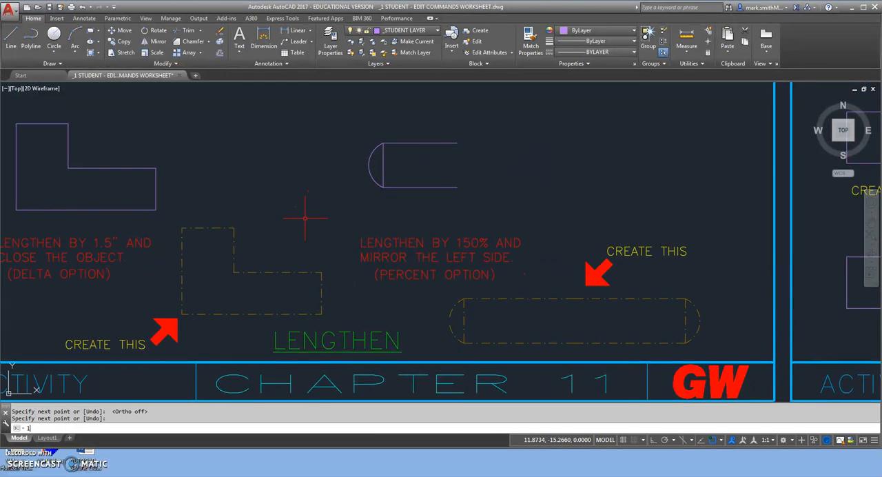
{"action": "type", "text": "ength"}
{"action": "key", "text": "Return"}
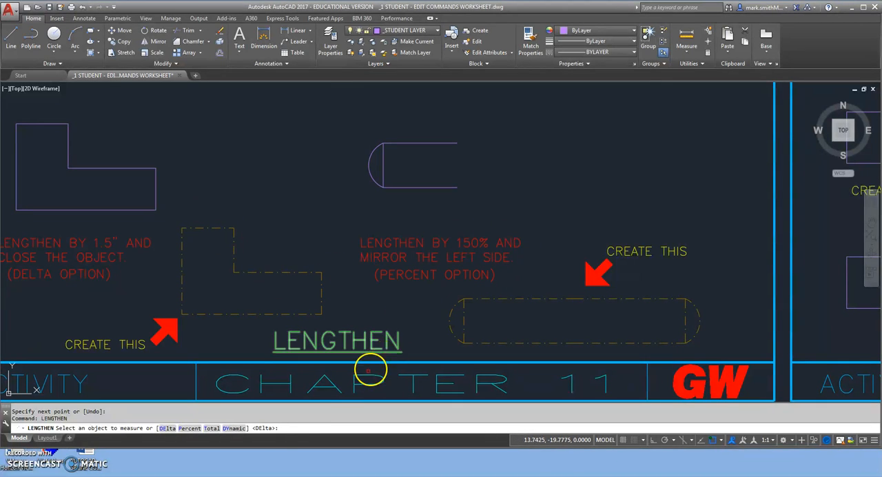
{"action": "left_click", "coordinate": [190, 428]}
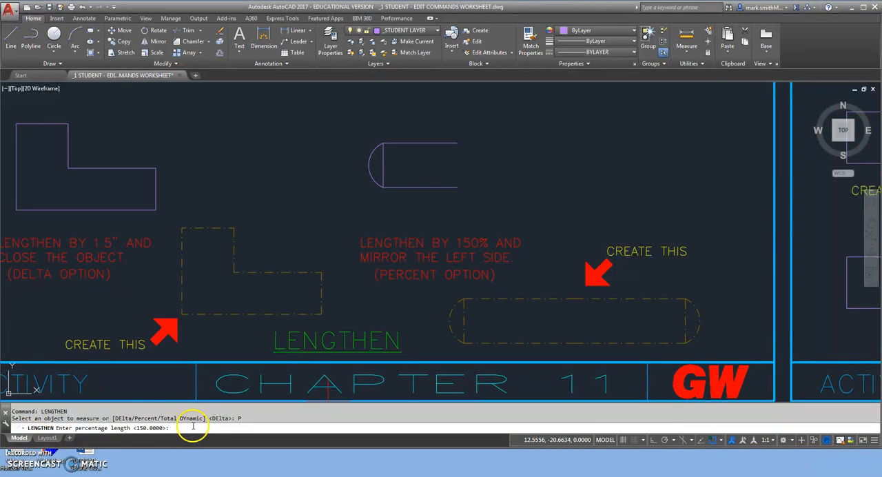
{"action": "key", "text": "Return"}
{"action": "left_click", "coordinate": [449, 187]}
{"action": "left_click", "coordinate": [451, 149]}
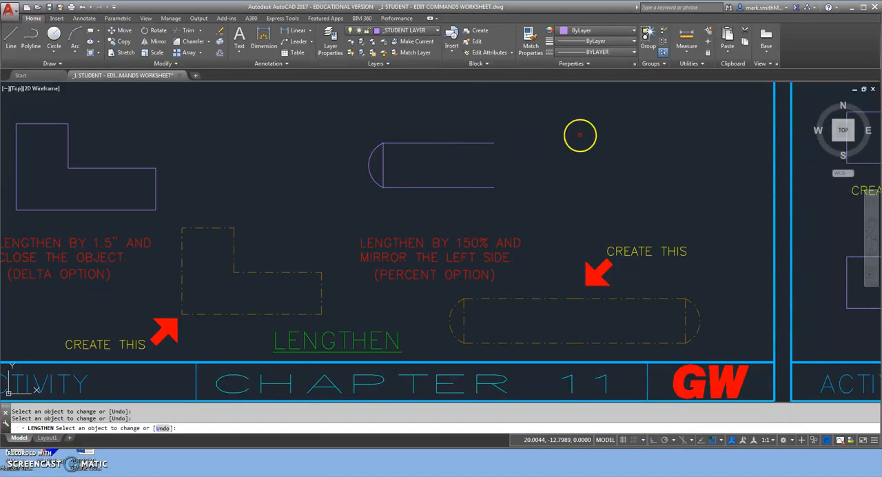
{"action": "key", "text": "Return"}
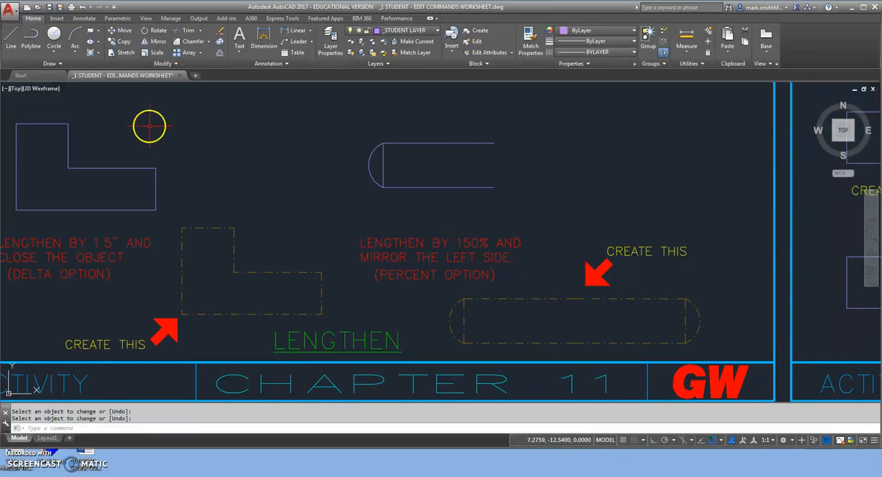
Step: Mirror the whole round-ended shape about the line through its two open right endpoints, keeping the source objects
{"action": "left_click", "coordinate": [156, 43]}
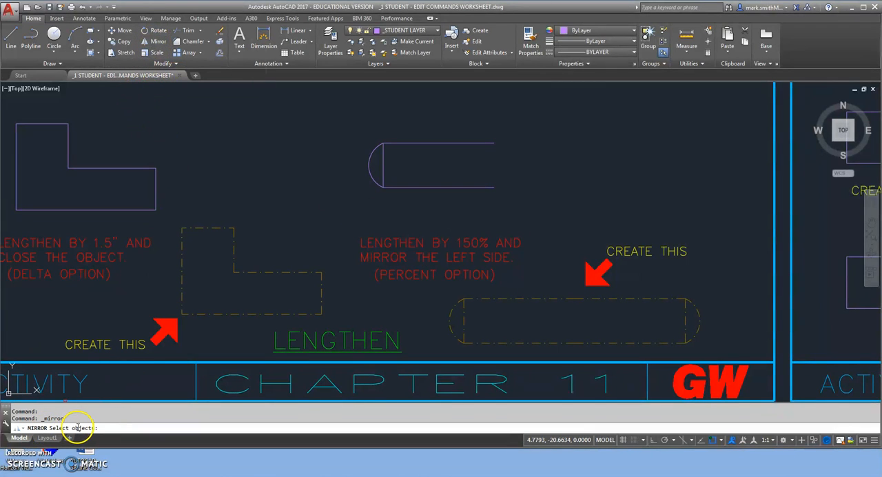
{"action": "left_click", "coordinate": [325, 132]}
{"action": "left_click", "coordinate": [541, 199]}
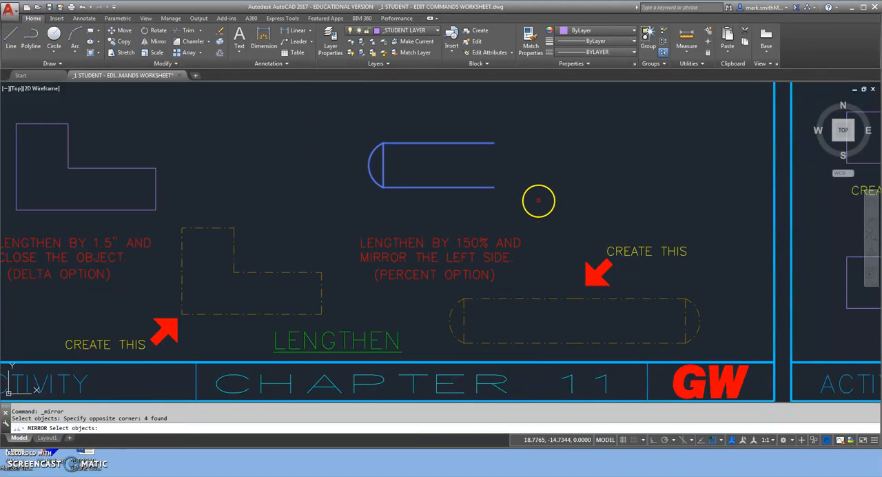
{"action": "key", "text": "Return"}
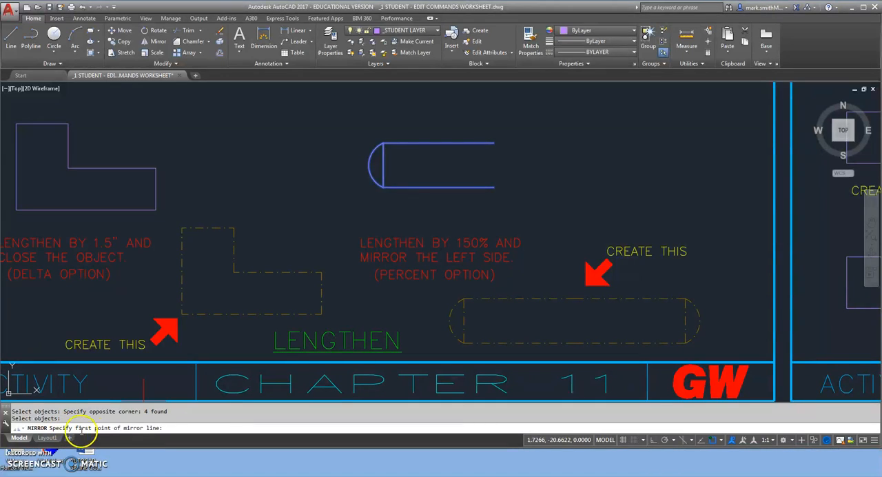
{"action": "left_click", "coordinate": [494, 186]}
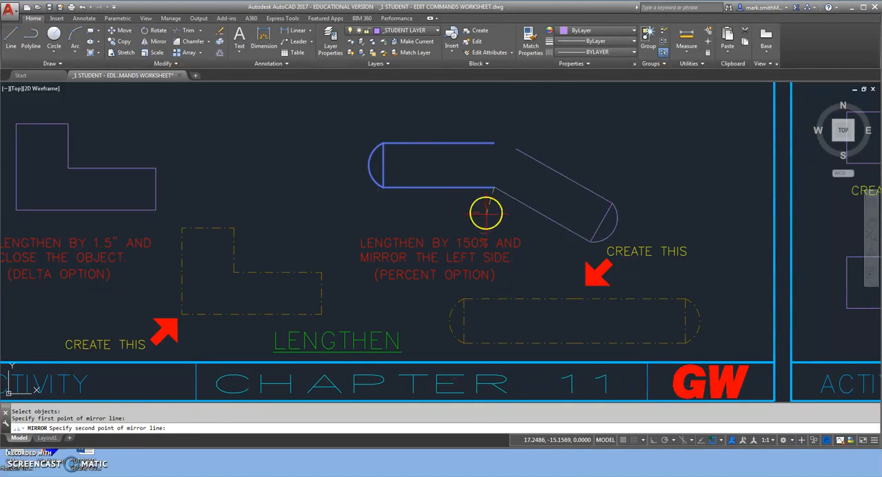
{"action": "left_click", "coordinate": [494, 143]}
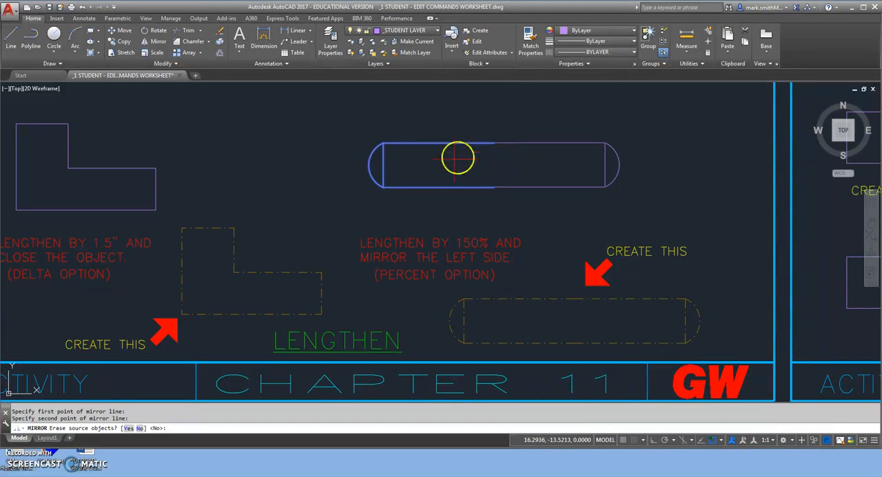
{"action": "key", "text": "Return"}
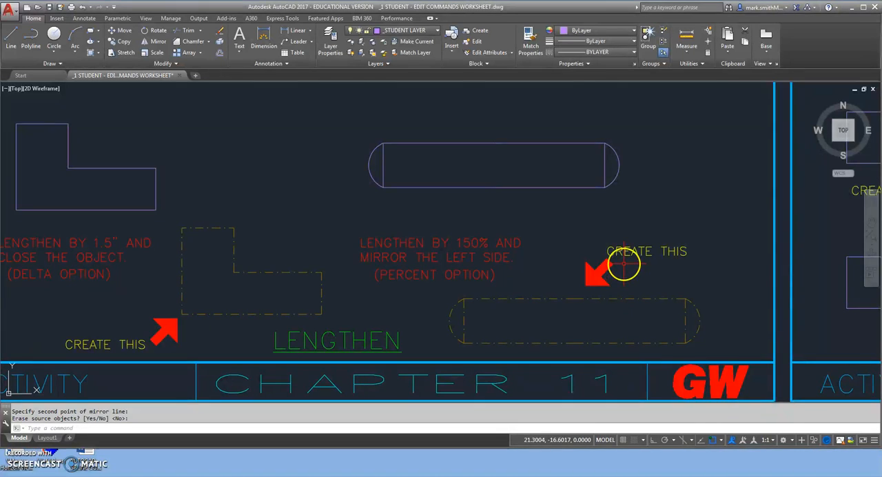
{"action": "scroll", "coordinate": [624, 264], "scroll_direction": "down", "scroll_amount": 2}
{"action": "scroll", "coordinate": [603, 241], "scroll_direction": "down", "scroll_amount": 2}
{"action": "middle_click_drag", "start_coordinate": [650, 220], "coordinate": [565, 279]}
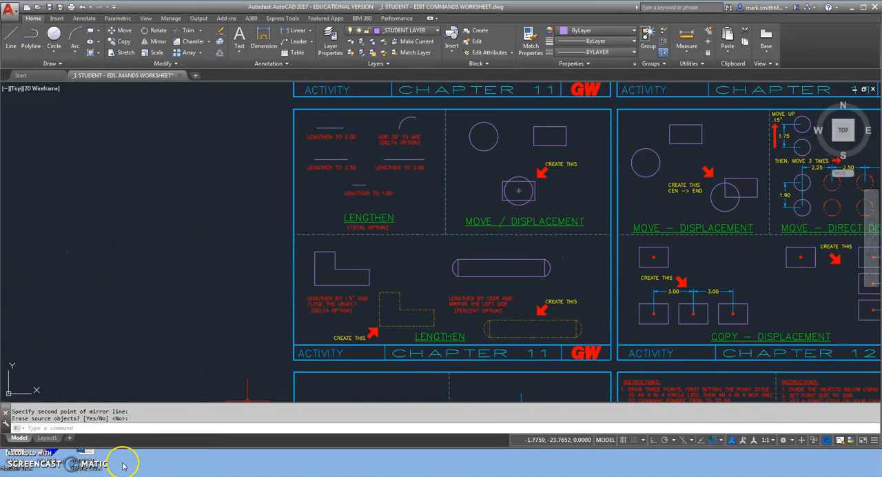